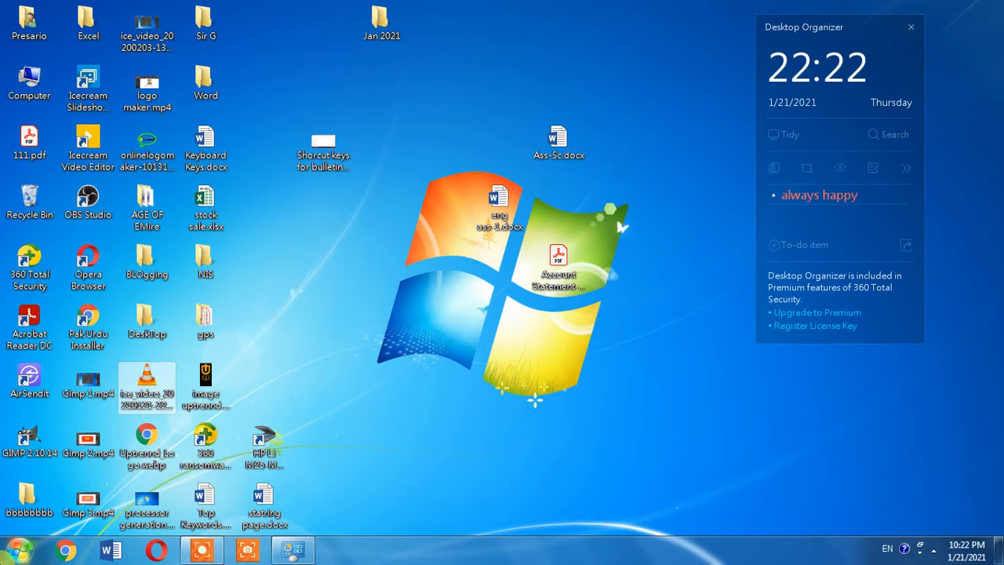
Step: Bring up the Windows 7 Start menu to search for dxdiag
left_click(18, 549)
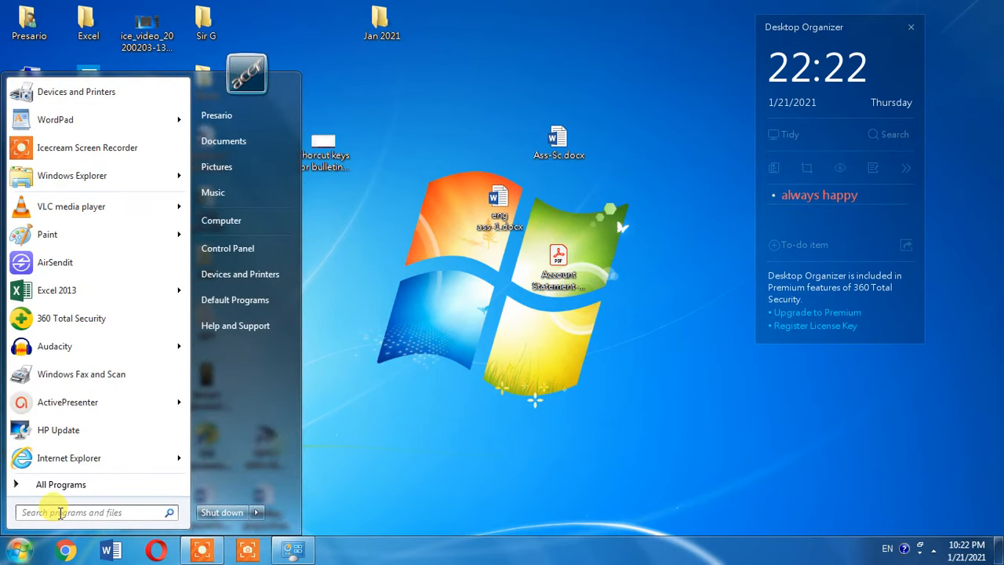
type("d")
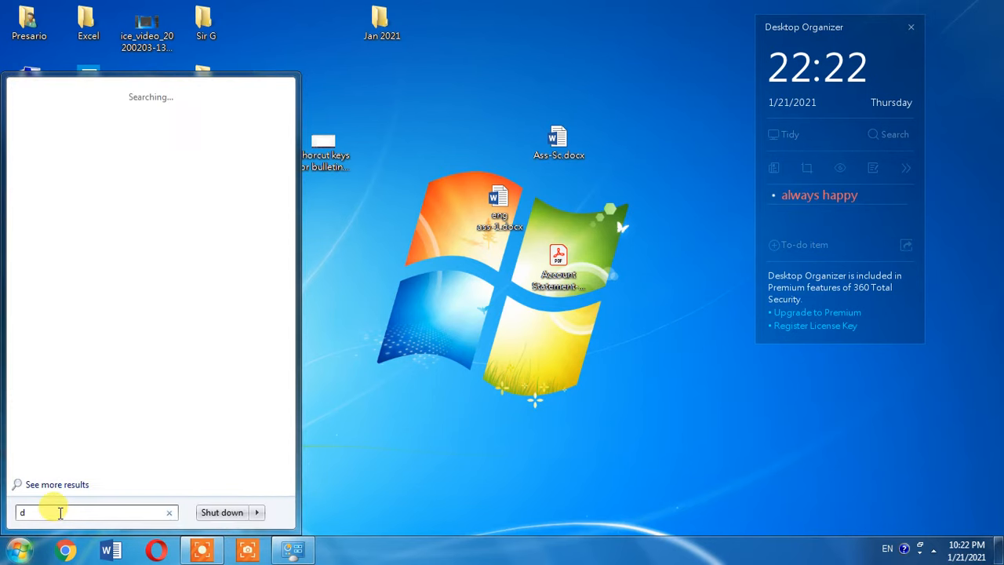
type("xdiag")
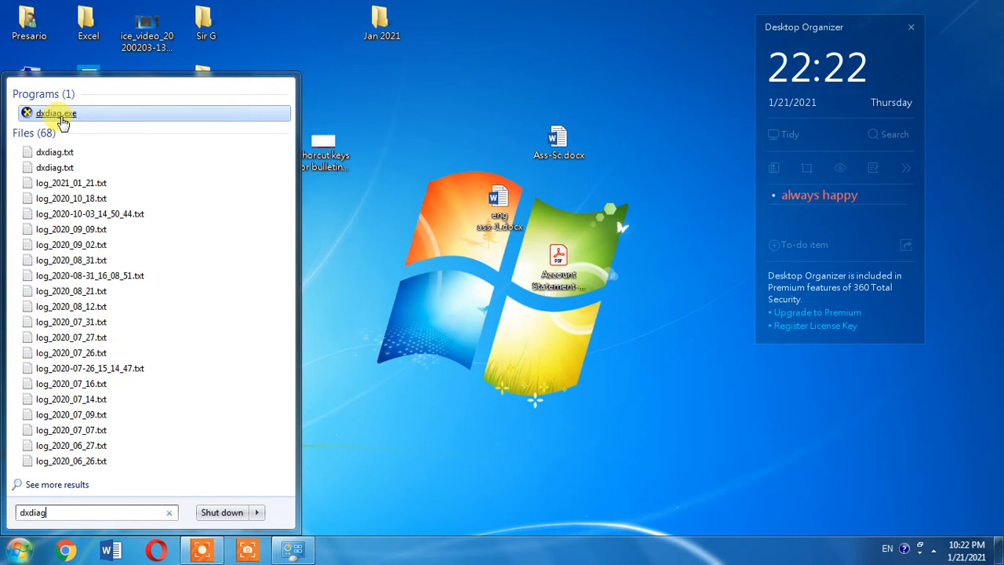
Step: Launch dxdiag.exe from the search results, showing System Model Aspire 3830T
left_click(55, 113)
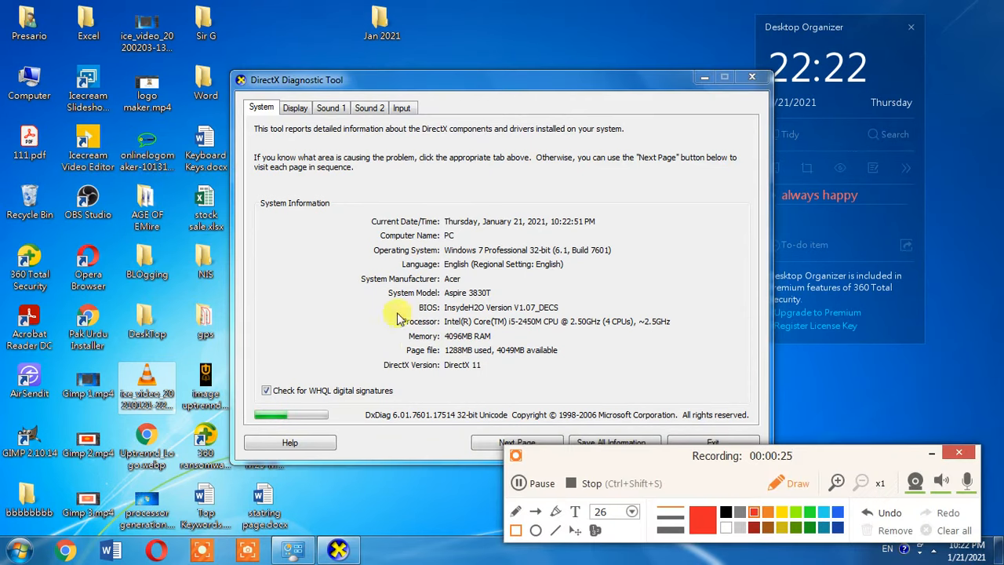
Step: Draw a red rectangle around the System Model Aspire 3830T entry
left_click_drag(388, 286, 502, 300)
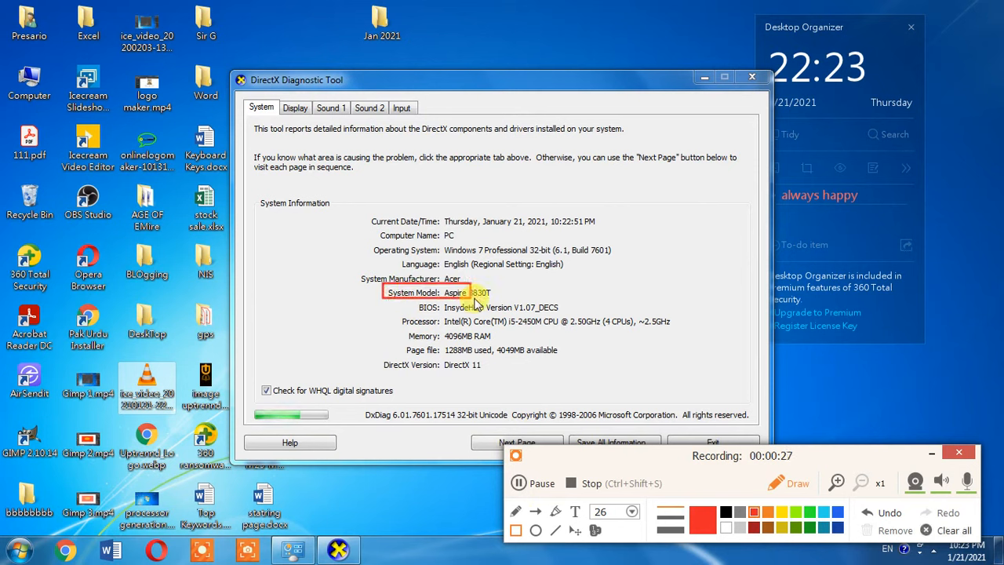